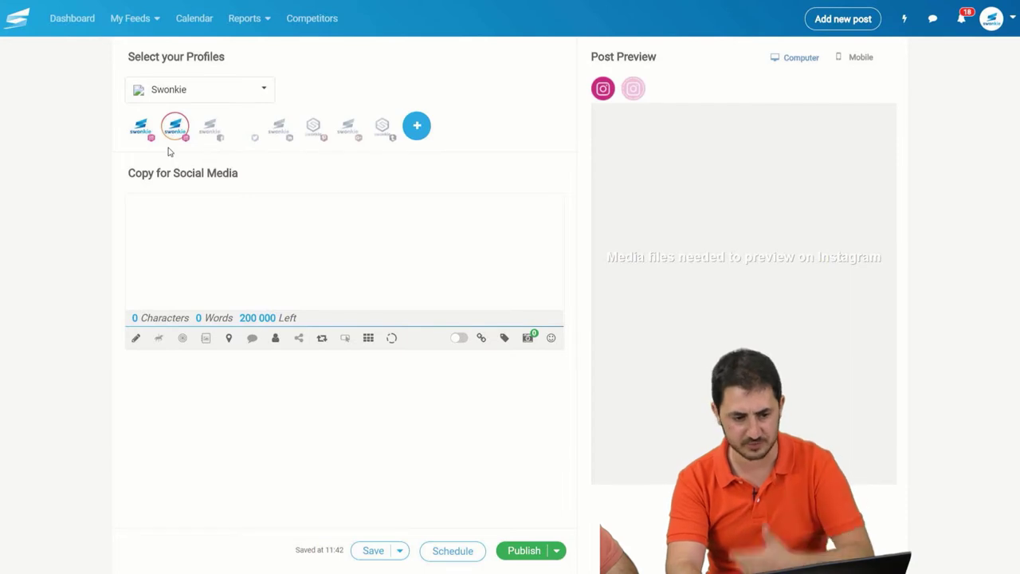
Step: Add the Swonkie Facebook, Twitter and LinkedIn profiles to the post
{"action": "left_click", "coordinate": [217, 135]}
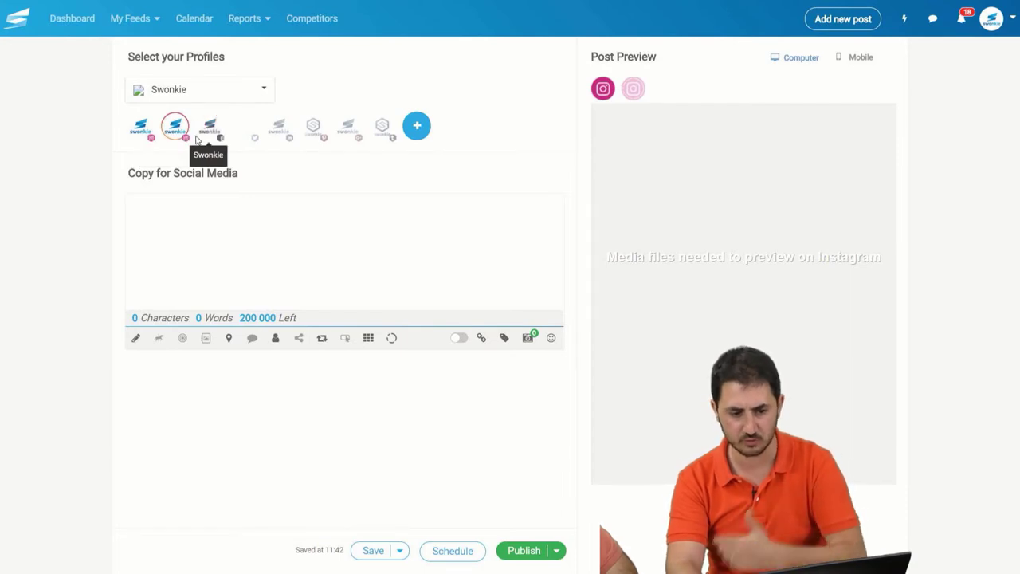
{"action": "left_click", "coordinate": [239, 137]}
{"action": "left_click", "coordinate": [281, 132]}
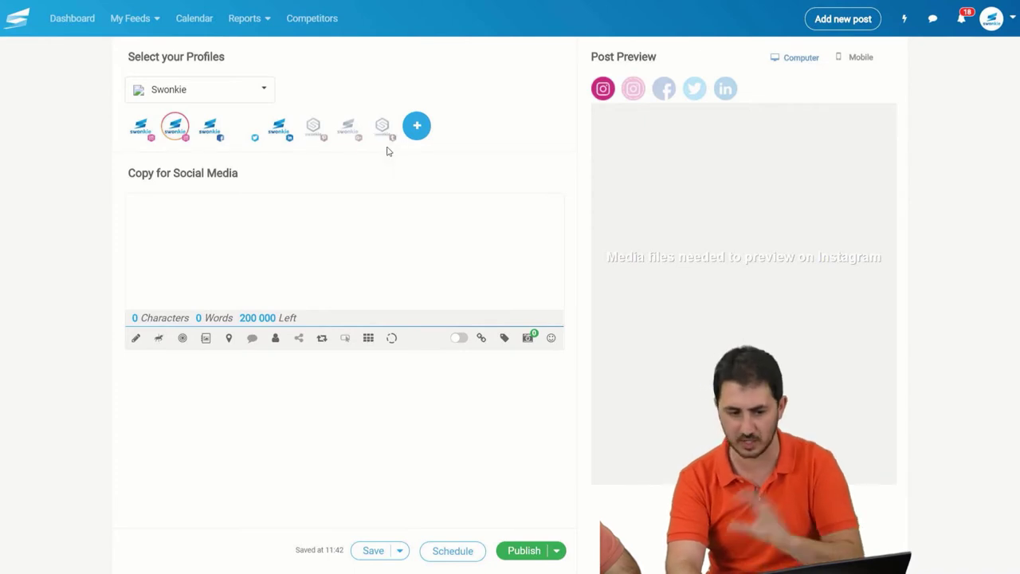
{"action": "left_click", "coordinate": [240, 212]}
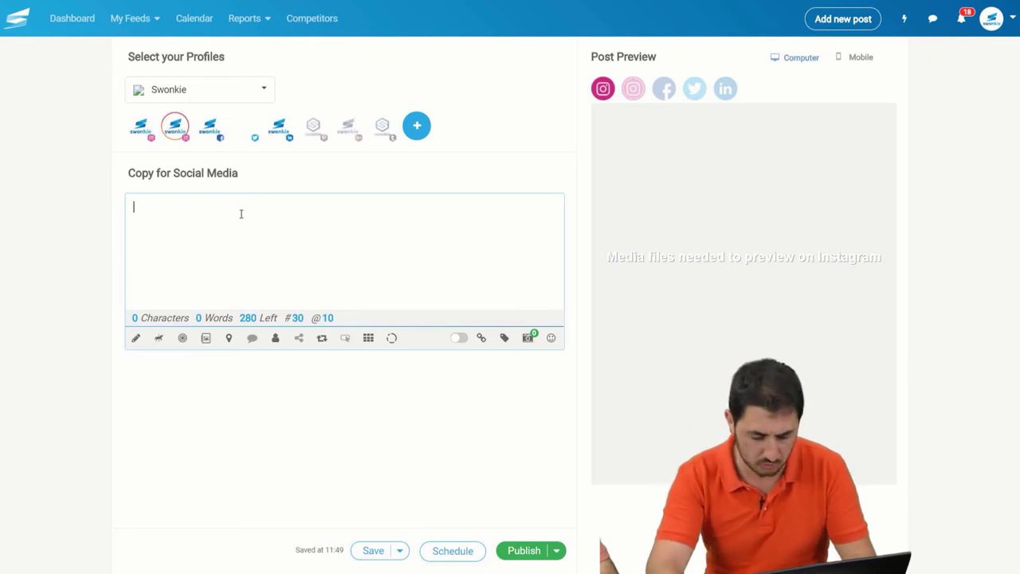
{"action": "type", "text": "Live com"}
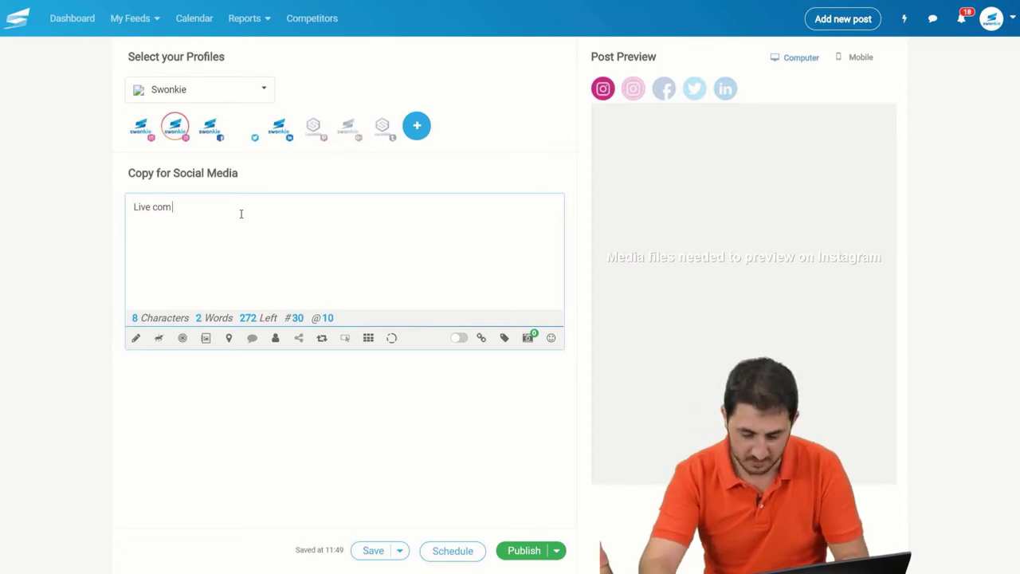
{"action": "type", "text": "@"}
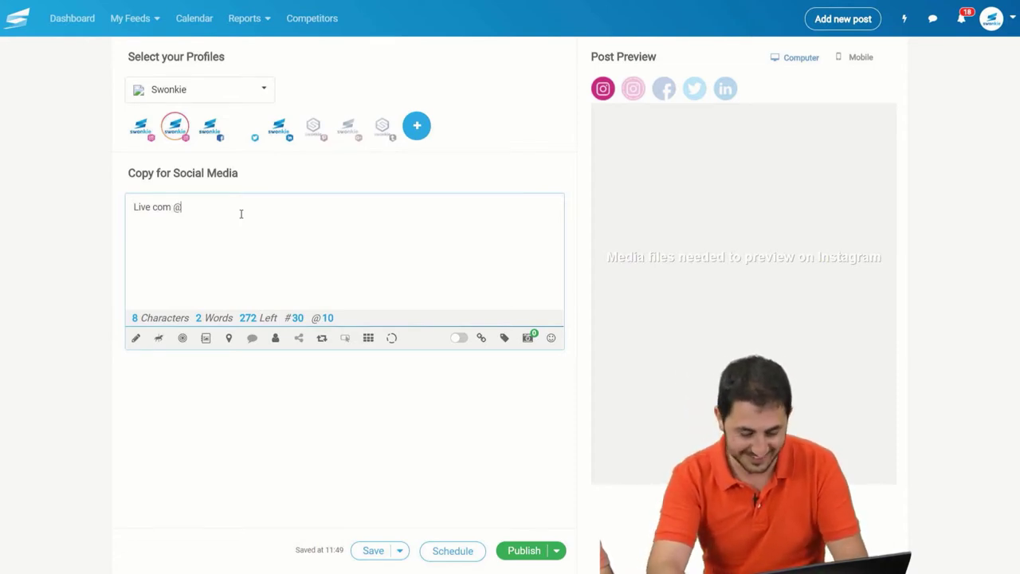
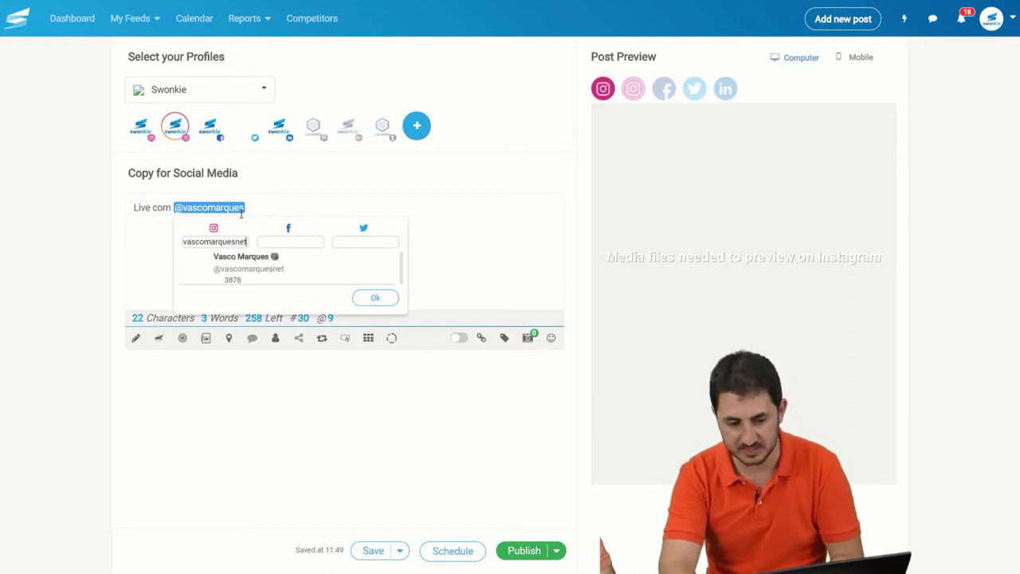
Step: Search for the guest's Instagram account and link it to the caption mention
{"action": "left_click", "coordinate": [245, 266]}
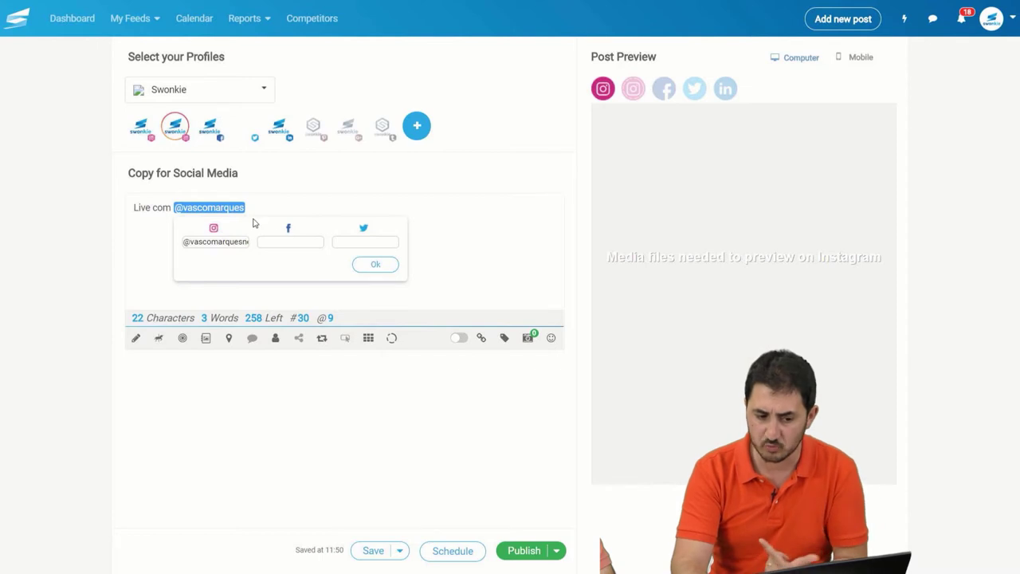
{"action": "left_click", "coordinate": [289, 242]}
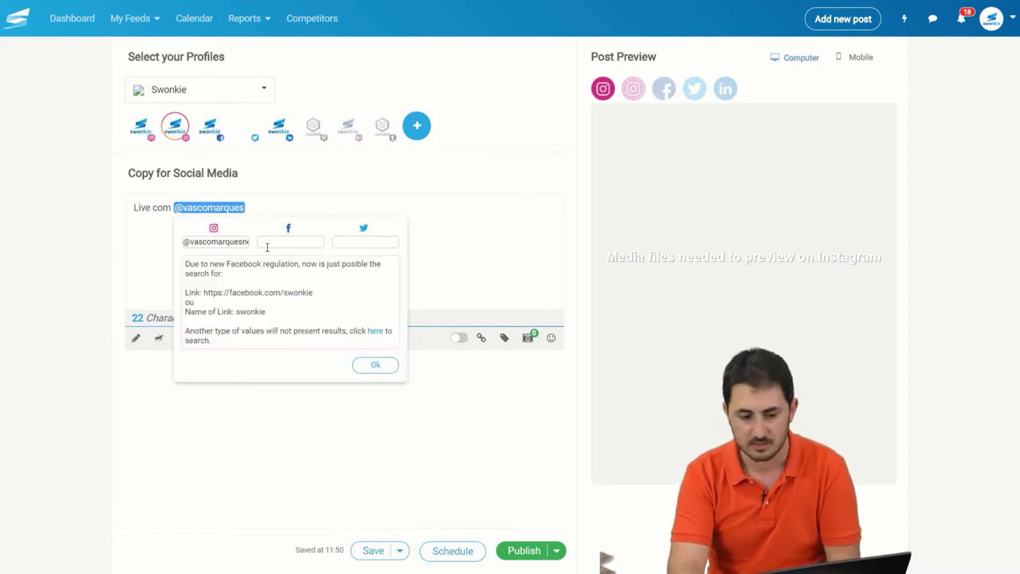
{"action": "left_click", "coordinate": [371, 366]}
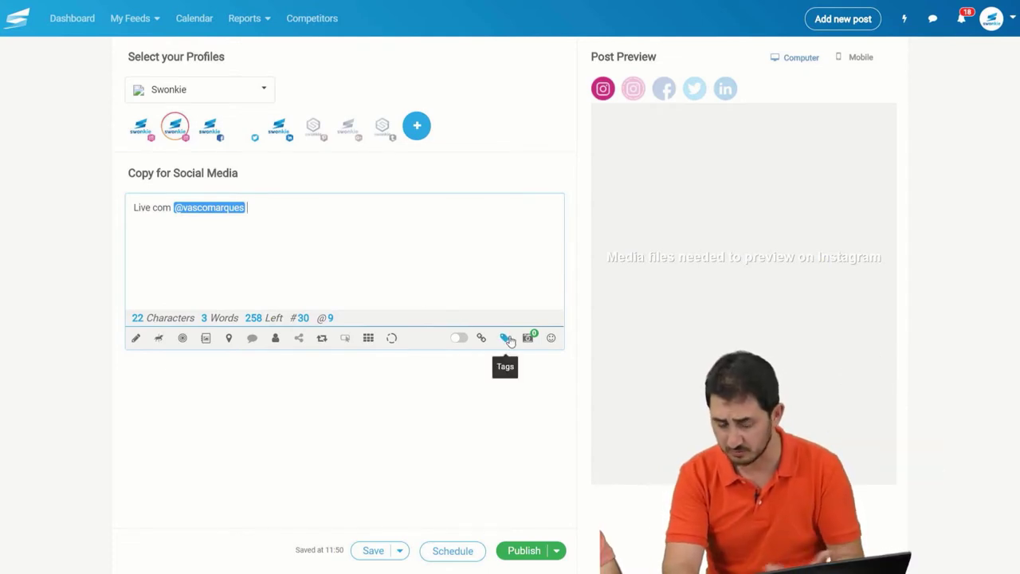
Step: Attach the previously uploaded 'swonkie LIVES' image to the post
{"action": "left_click", "coordinate": [529, 338]}
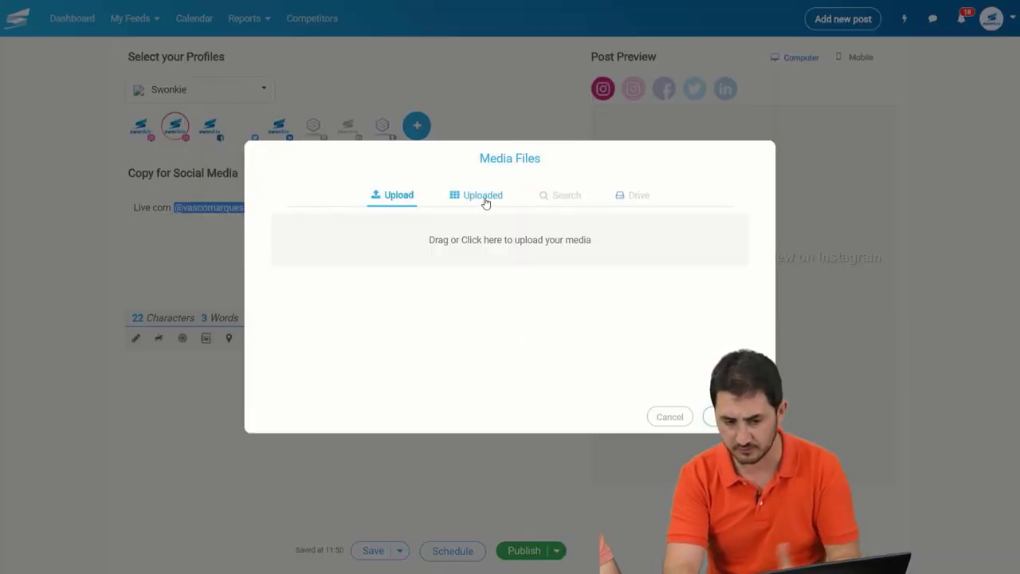
{"action": "left_click", "coordinate": [483, 197]}
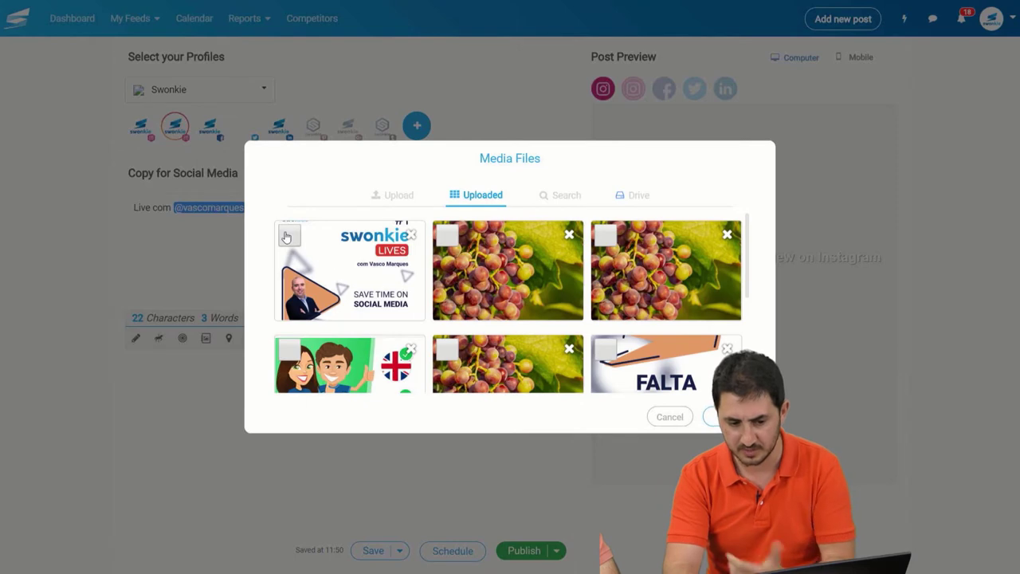
{"action": "left_click", "coordinate": [288, 235]}
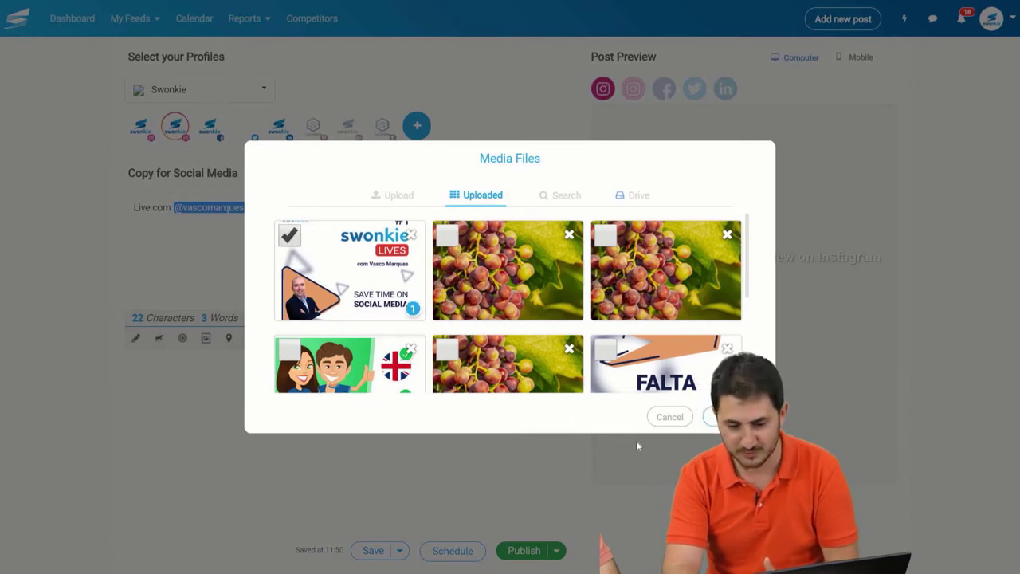
{"action": "left_click", "coordinate": [713, 423]}
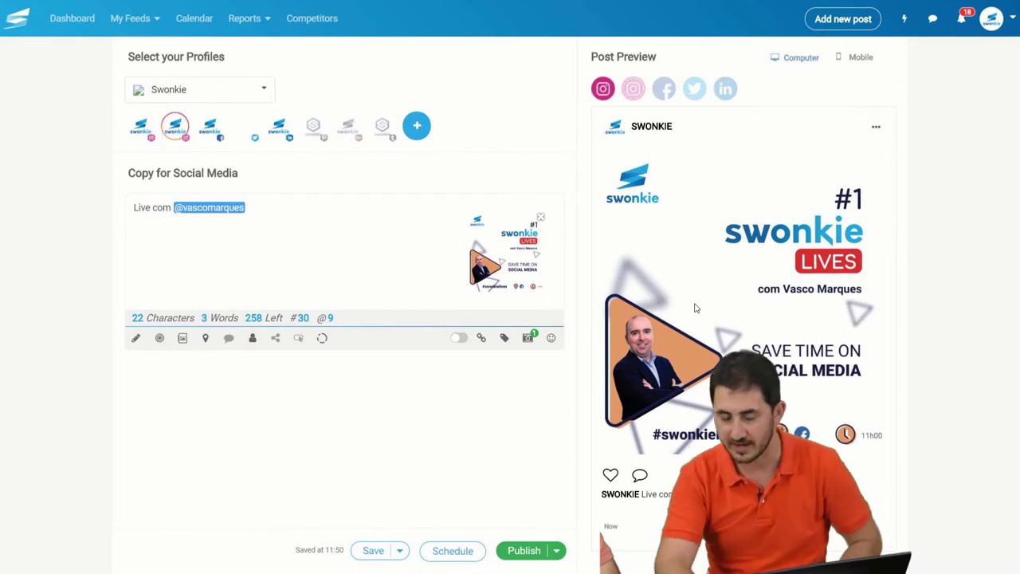
{"action": "left_click", "coordinate": [666, 91]}
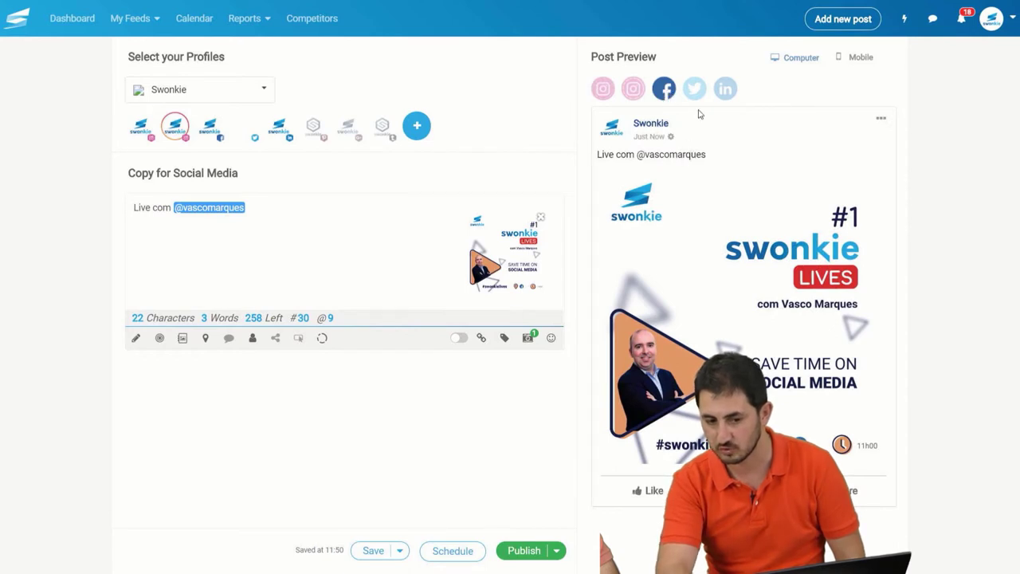
{"action": "left_click", "coordinate": [695, 90]}
{"action": "left_click", "coordinate": [724, 94]}
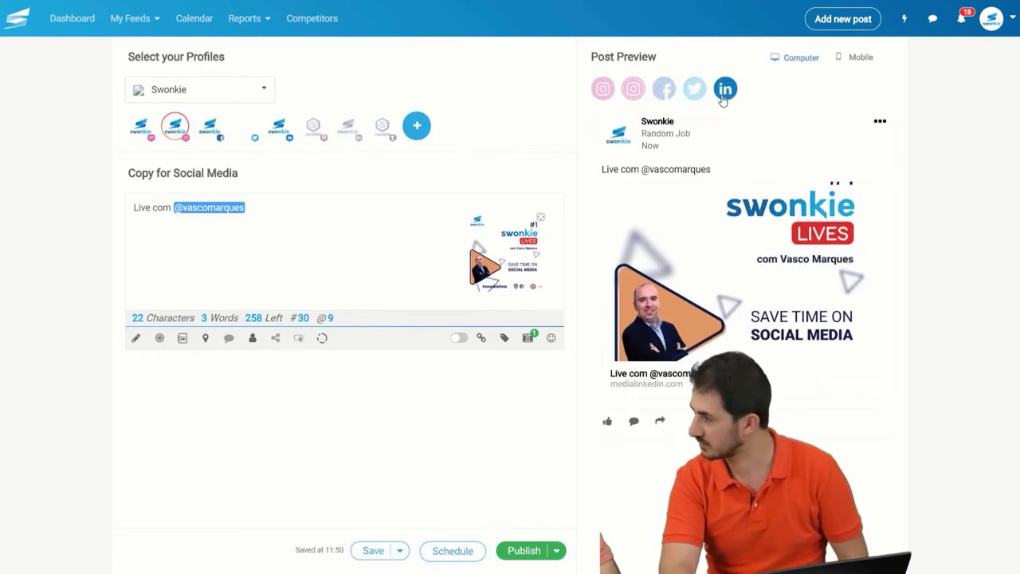
{"action": "left_click", "coordinate": [695, 90]}
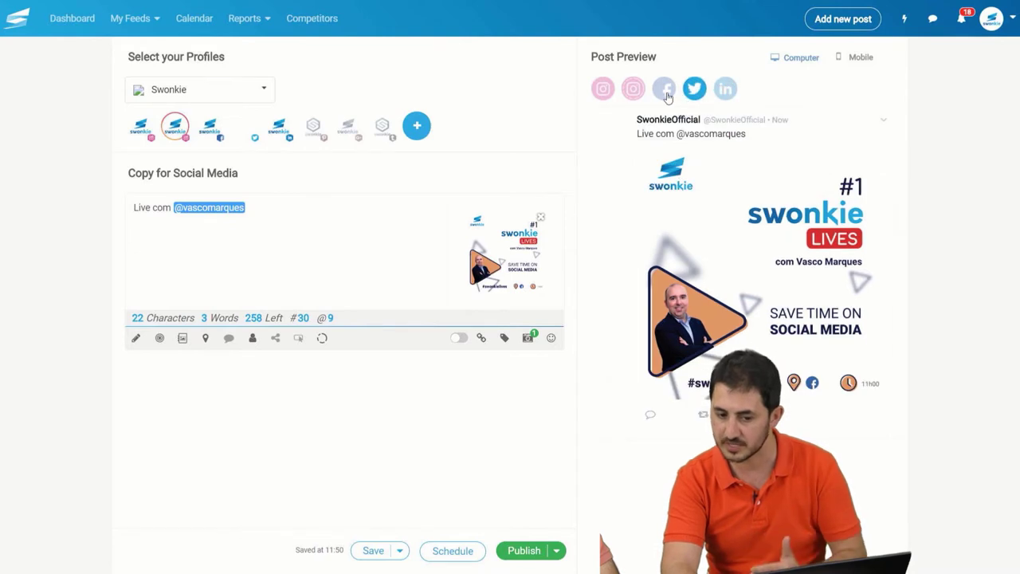
{"action": "left_click", "coordinate": [665, 90]}
{"action": "left_click", "coordinate": [603, 90]}
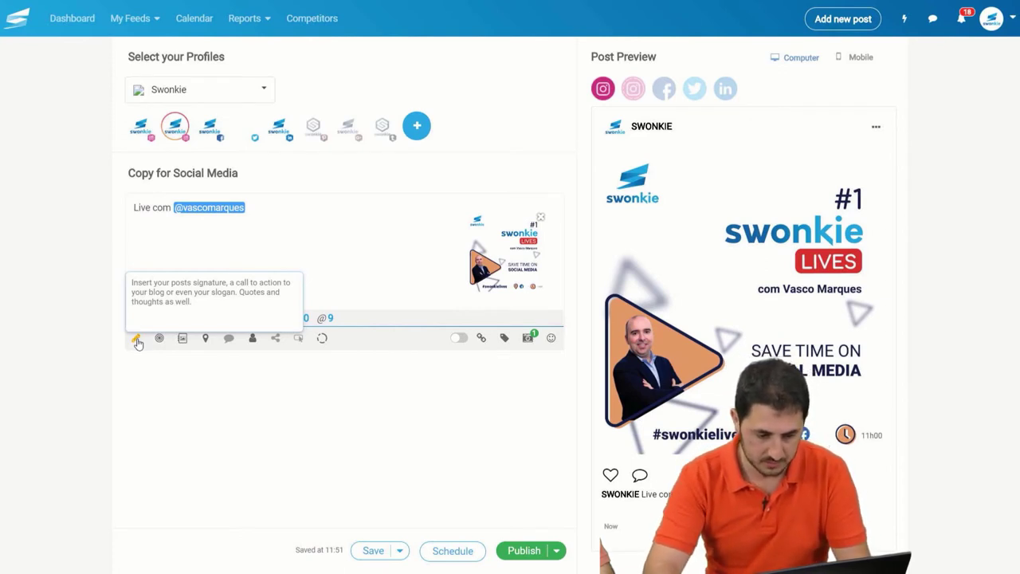
{"action": "left_click", "coordinate": [157, 286]}
{"action": "type", "text": "#"}
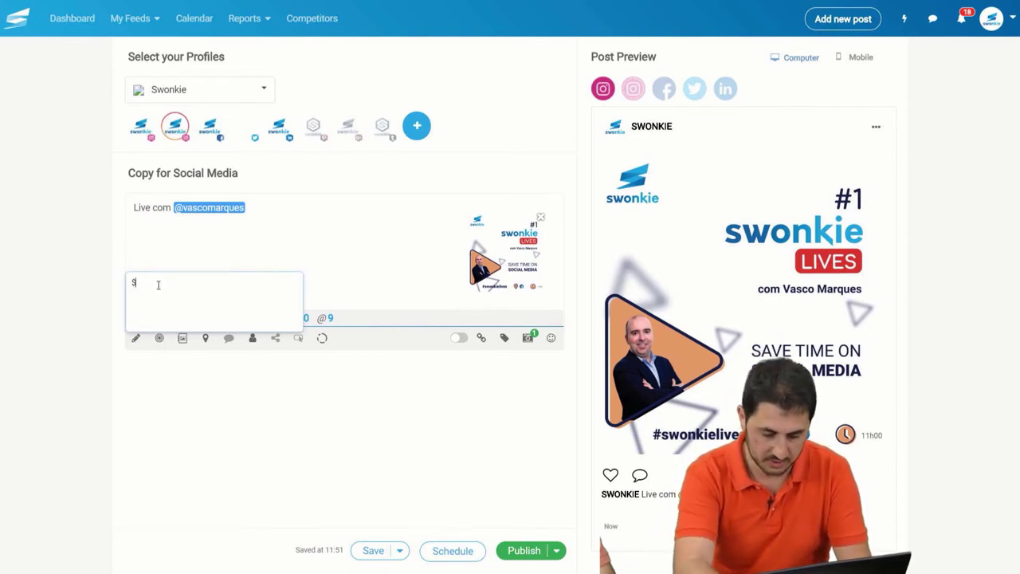
{"action": "key", "text": "BackSpace"}
{"action": "type", "text": "#socialMedia"}
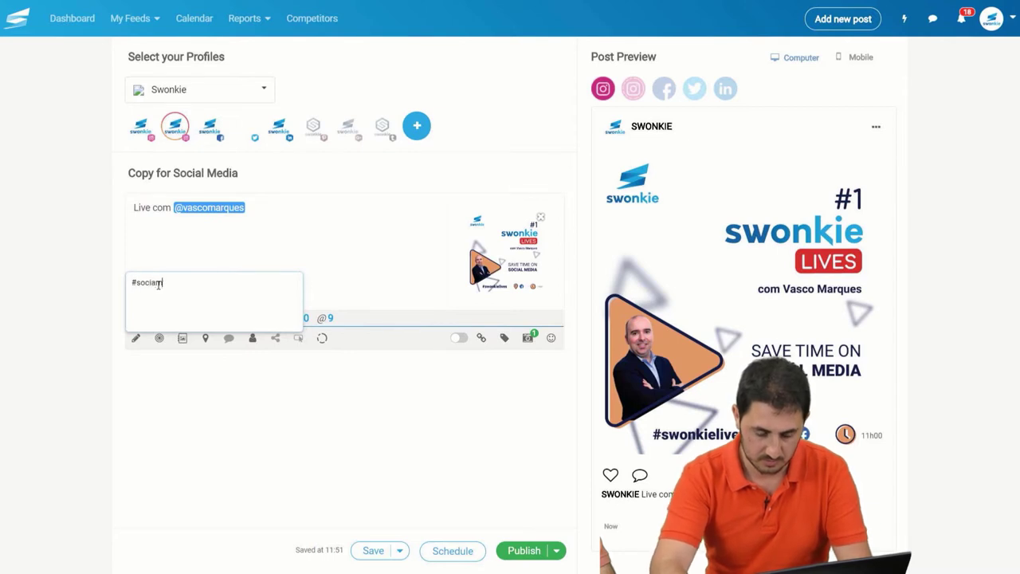
{"action": "type", "text": "306"}
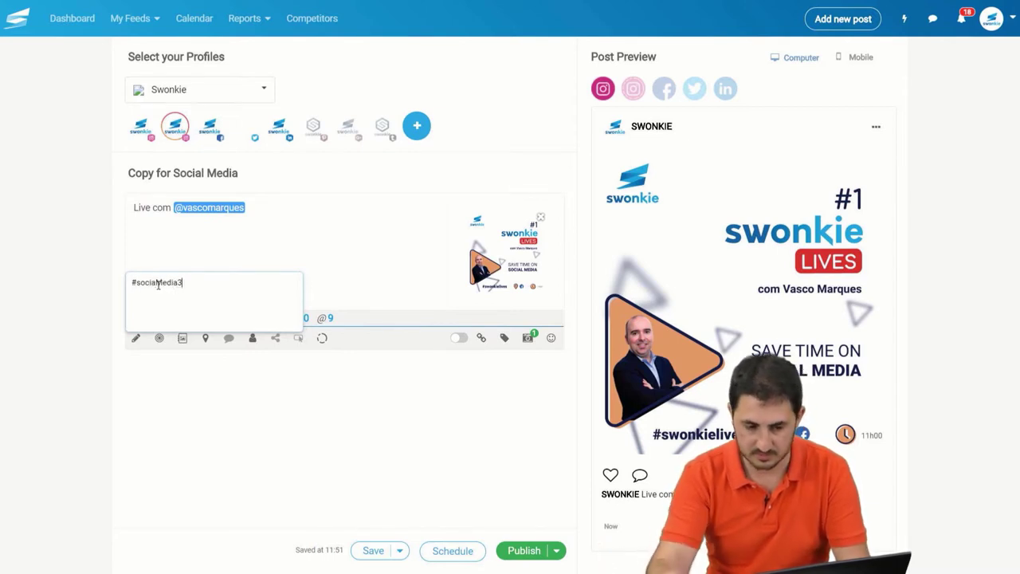
{"action": "key", "text": "BackSpace"}
{"action": "key", "text": "BackSpace"}
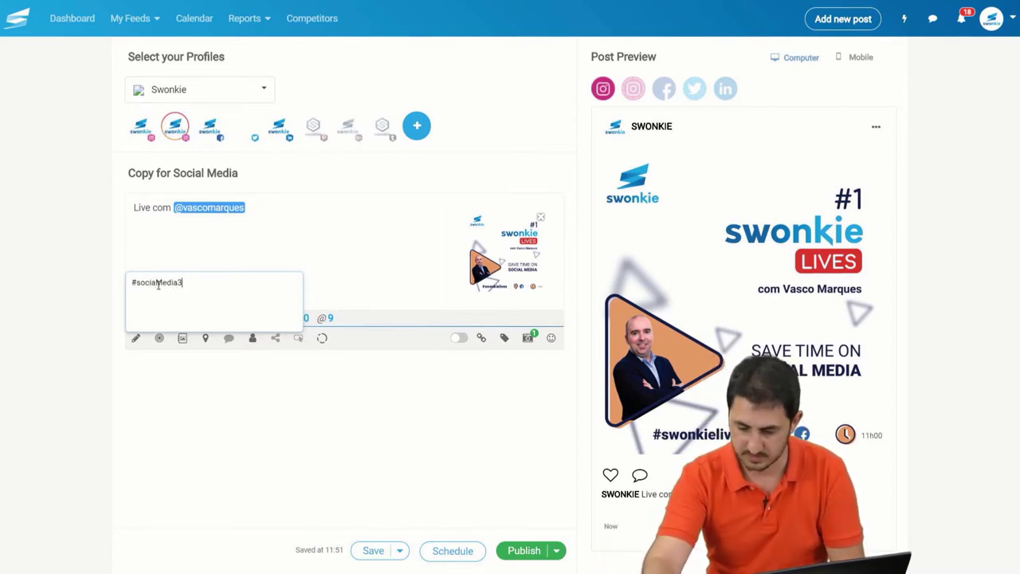
{"action": "type", "text": "60"}
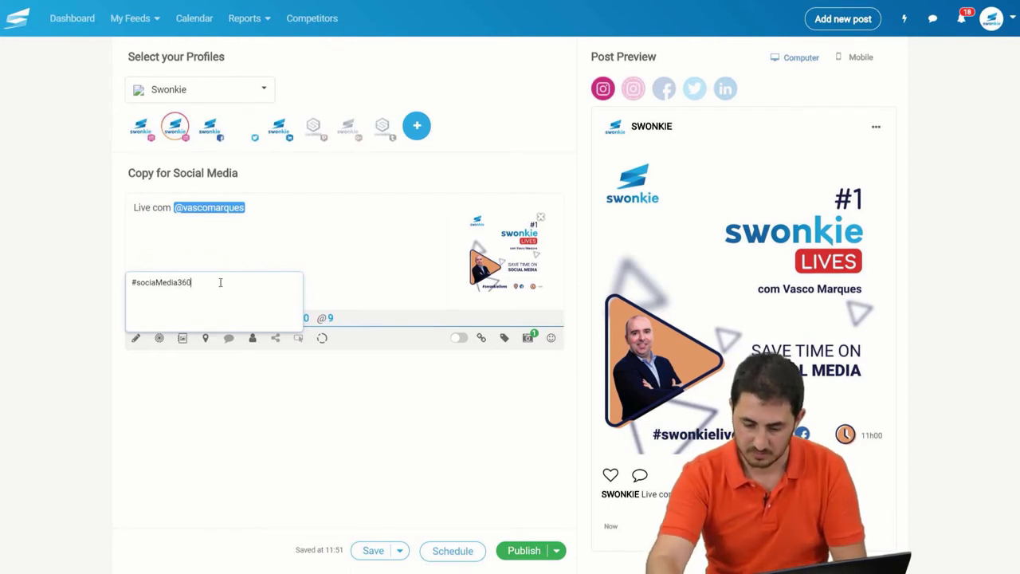
{"action": "key", "text": "Return"}
{"action": "type", "text": "w"}
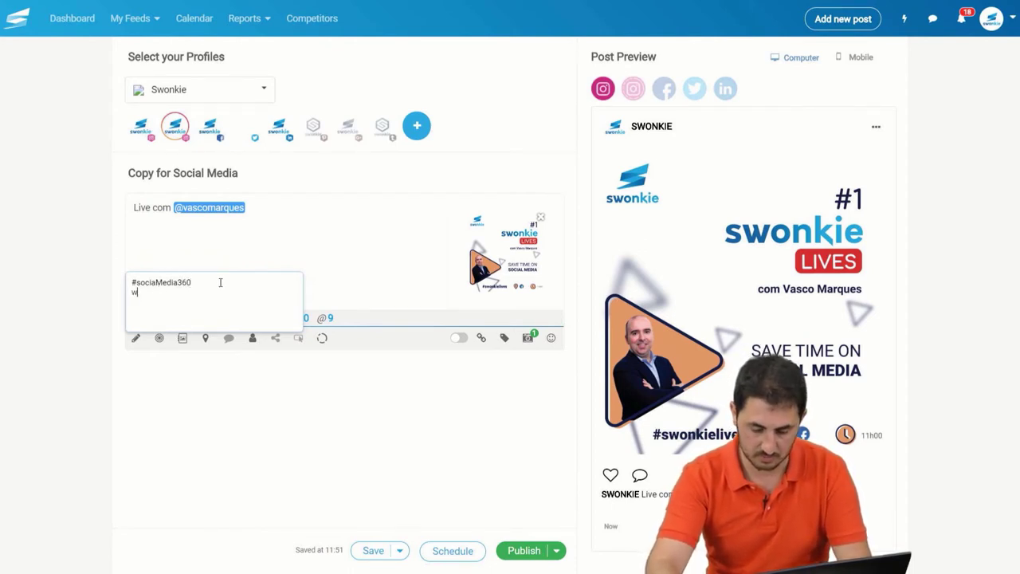
{"action": "type", "text": "ww.swonkie.com"}
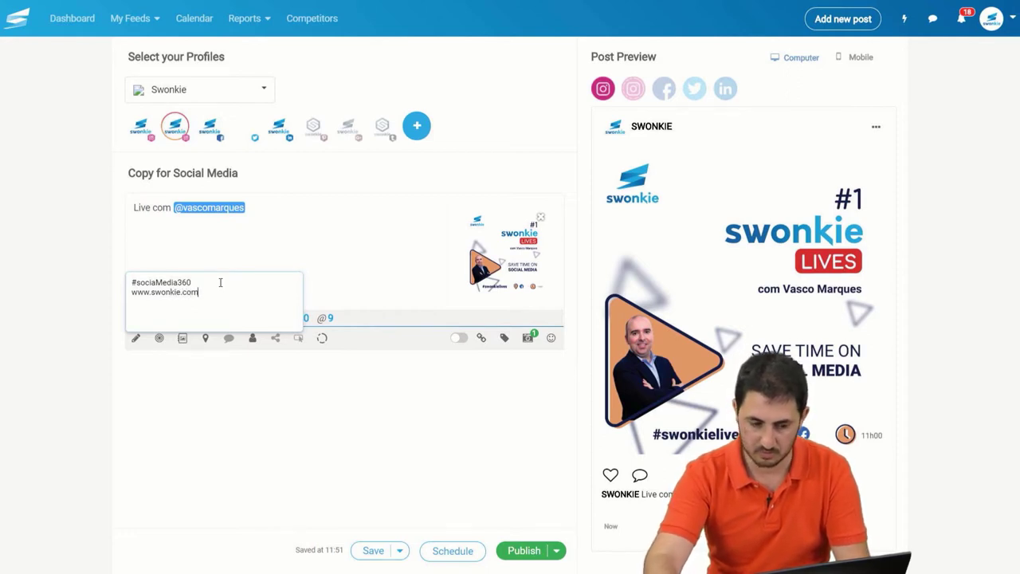
{"action": "key", "text": "Return"}
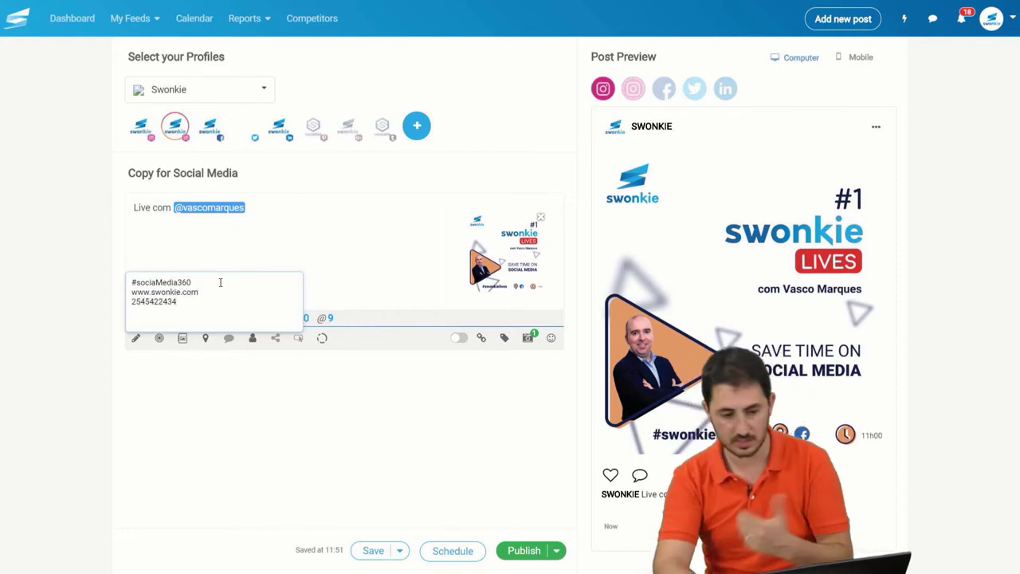
{"action": "left_click", "coordinate": [301, 222]}
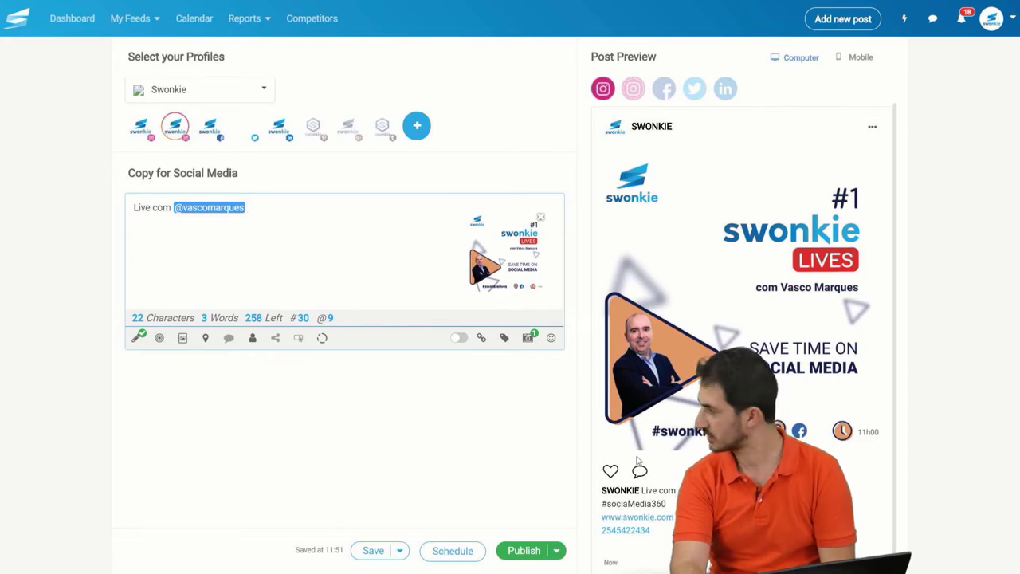
Step: Switch the post preview to the Facebook view
{"action": "left_click", "coordinate": [665, 94]}
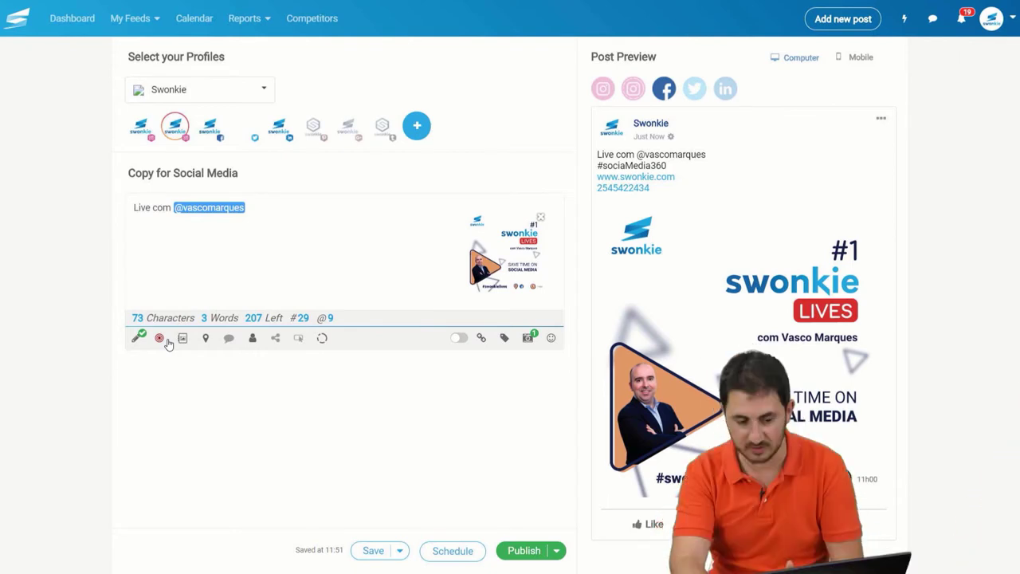
Step: Set the post's target audience gender to Female and save it
{"action": "left_click", "coordinate": [165, 340]}
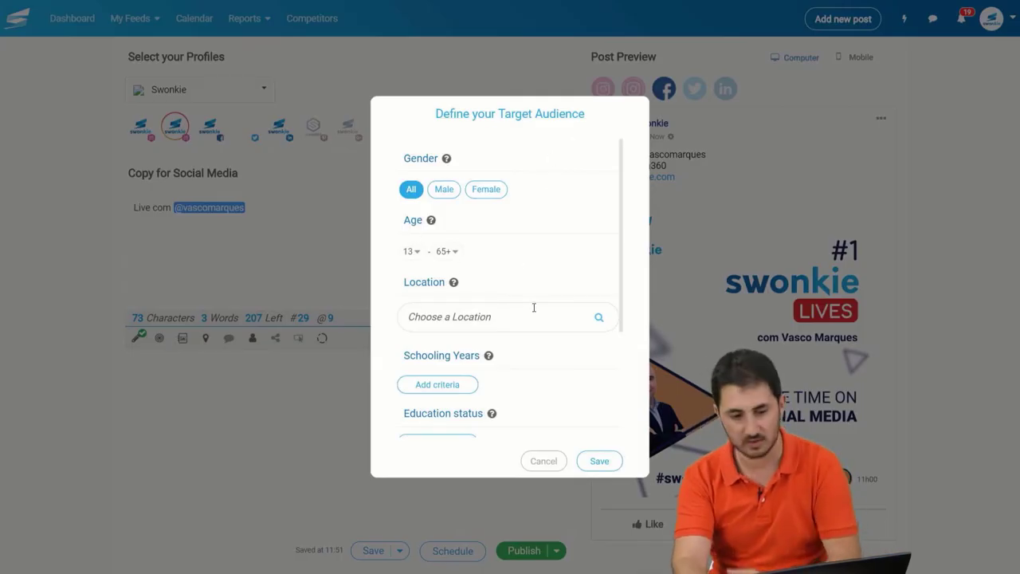
{"action": "left_click", "coordinate": [496, 194]}
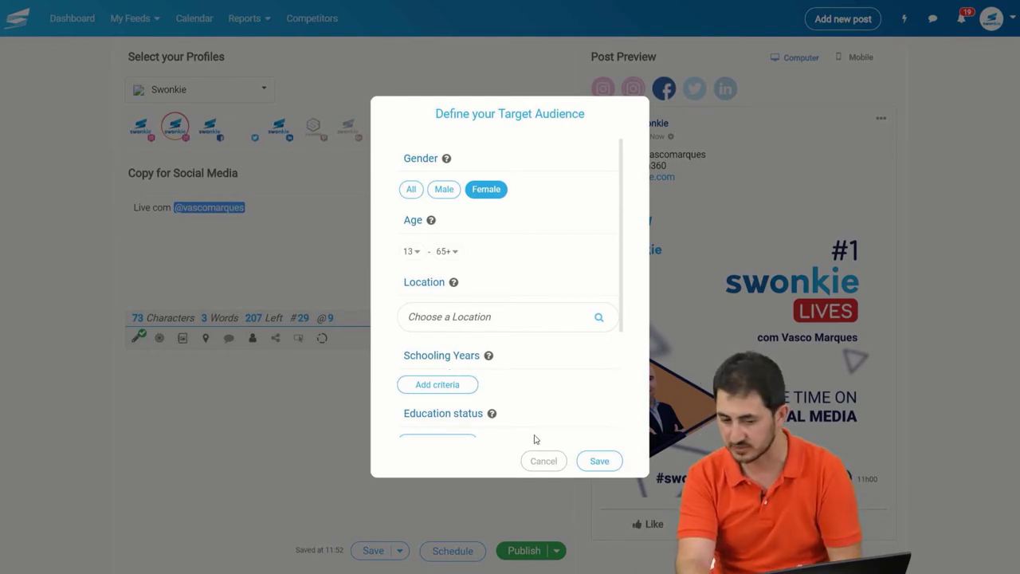
{"action": "left_click", "coordinate": [598, 462]}
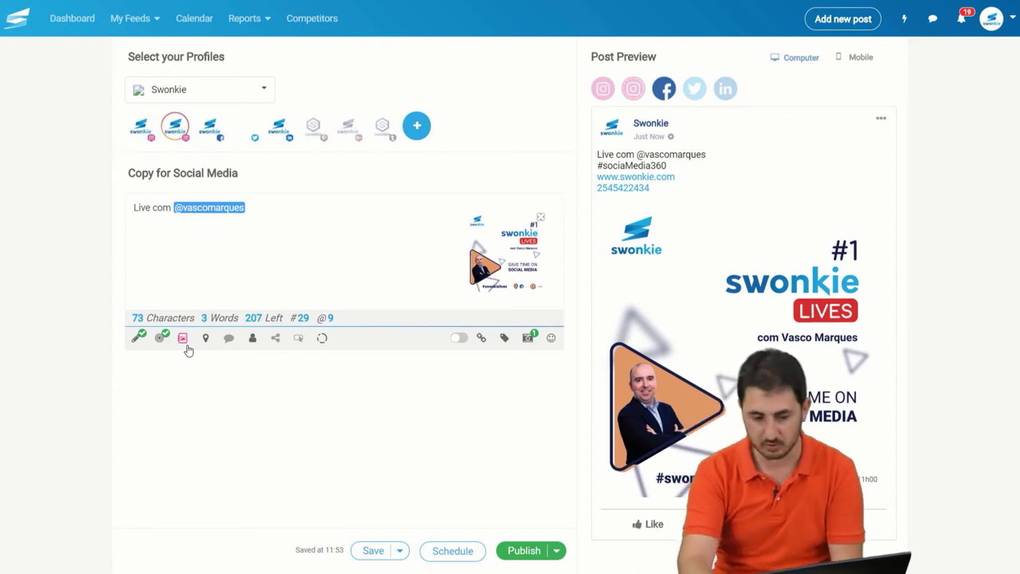
Step: Open the Album settings and expand the 'Put on' album choices
{"action": "left_click", "coordinate": [184, 339]}
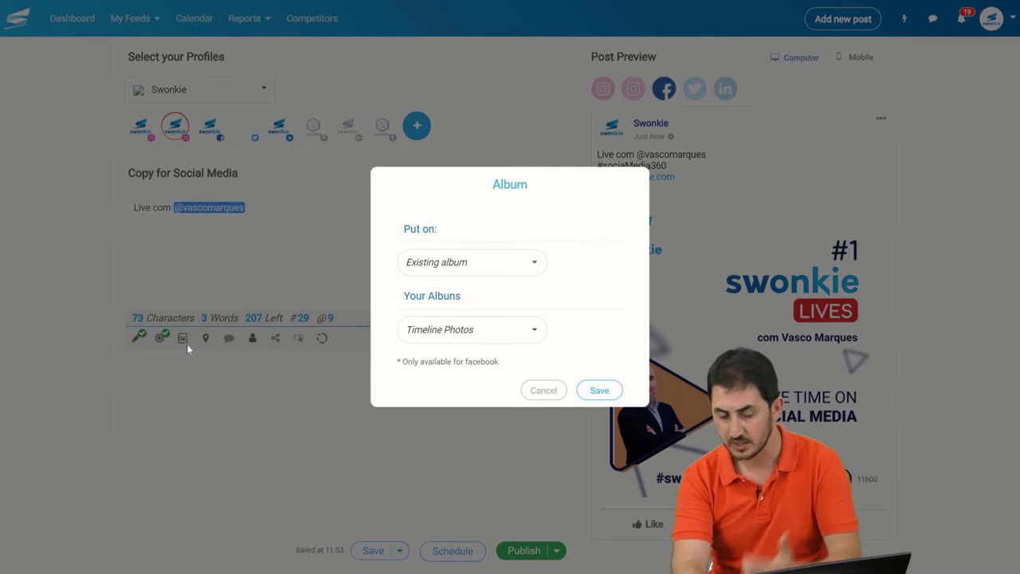
{"action": "left_click", "coordinate": [445, 276]}
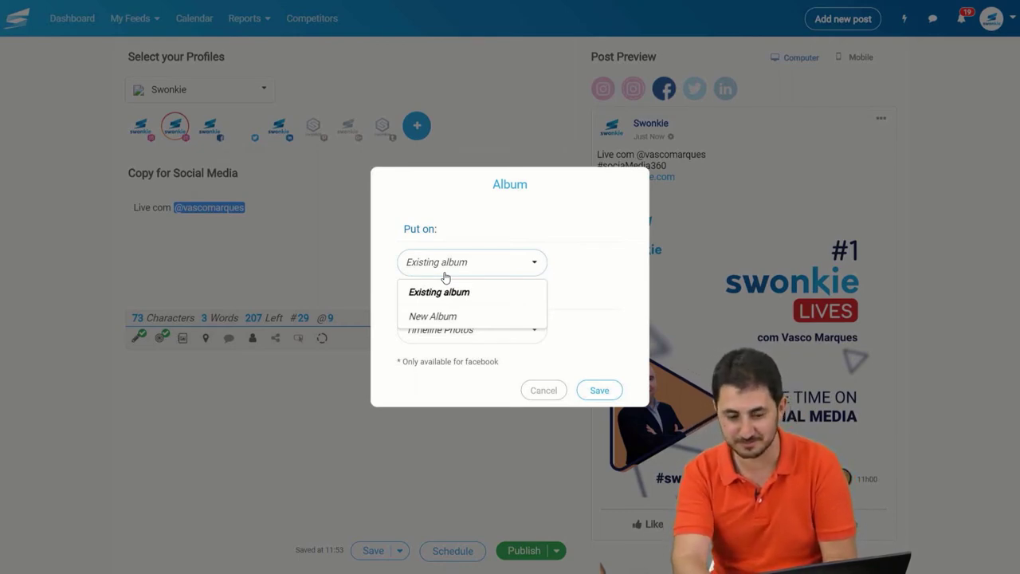
Step: Try New Album, then cancel the Album dialog without creating an album
{"action": "left_click", "coordinate": [462, 319]}
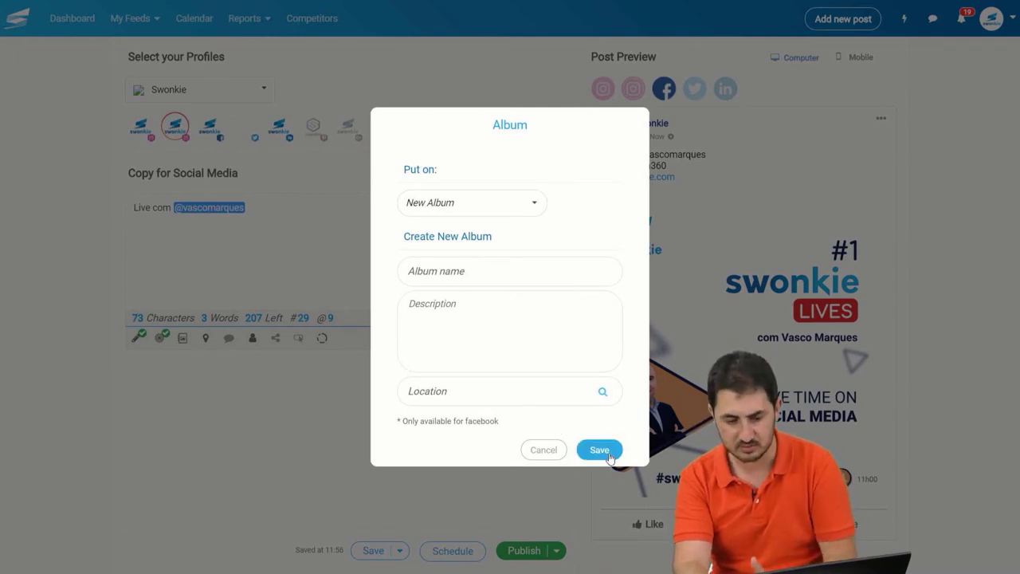
{"action": "left_click", "coordinate": [581, 452]}
{"action": "left_click", "coordinate": [544, 450]}
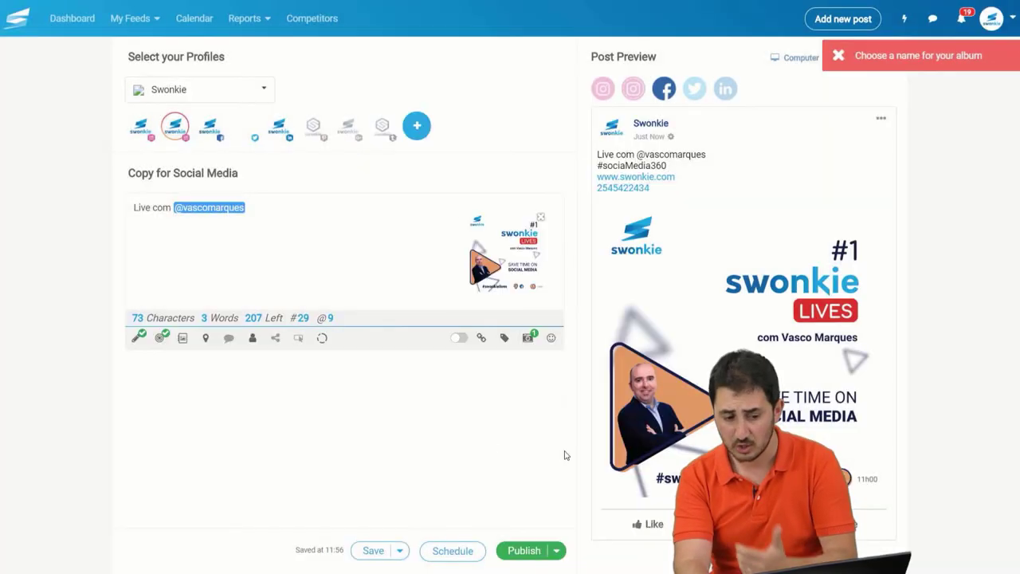
{"action": "left_click", "coordinate": [205, 338]}
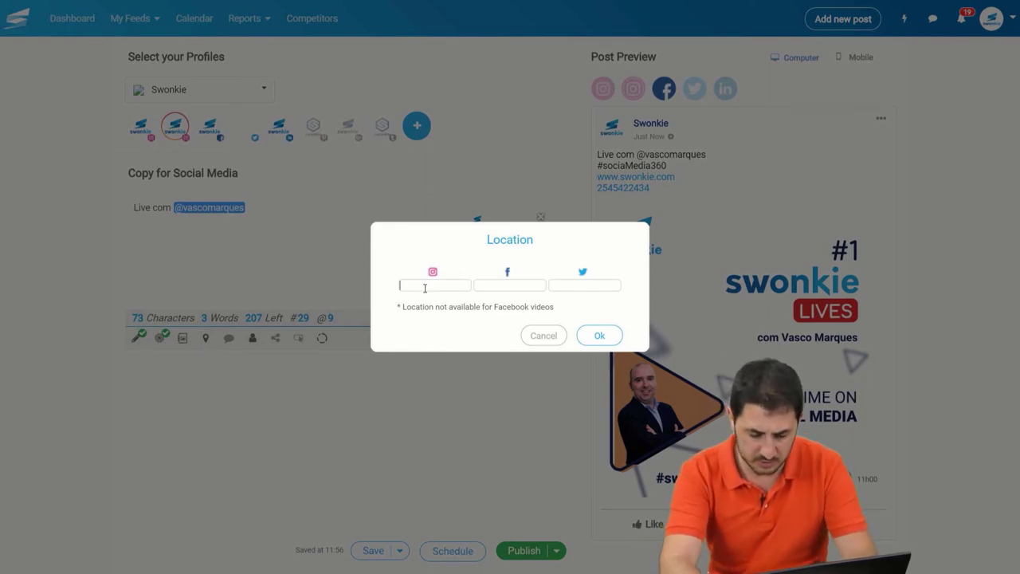
Step: Search 'braga', pick Braga, Portugal as the Instagram location and confirm it
{"action": "type", "text": "braga"}
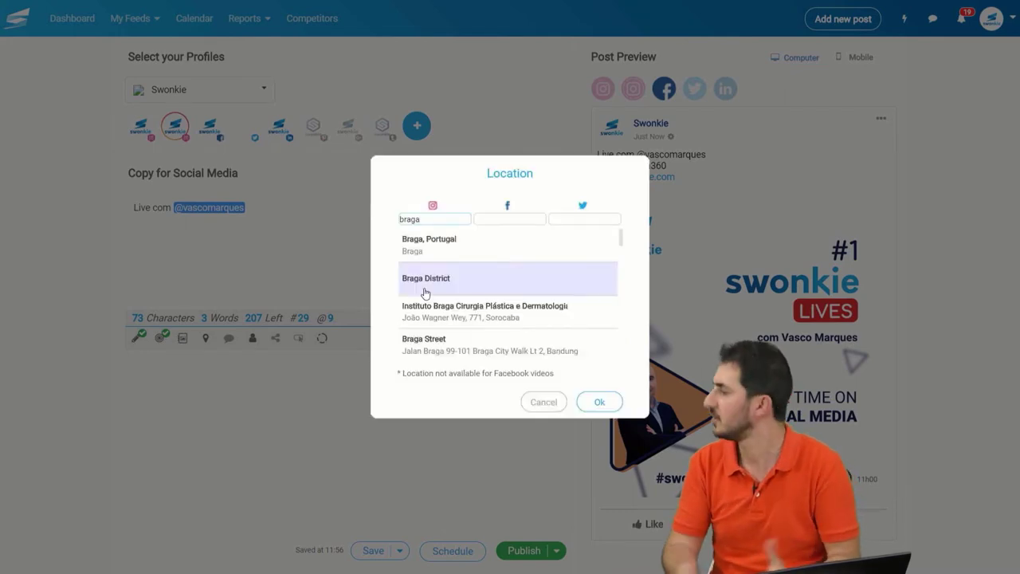
{"action": "left_click", "coordinate": [466, 259]}
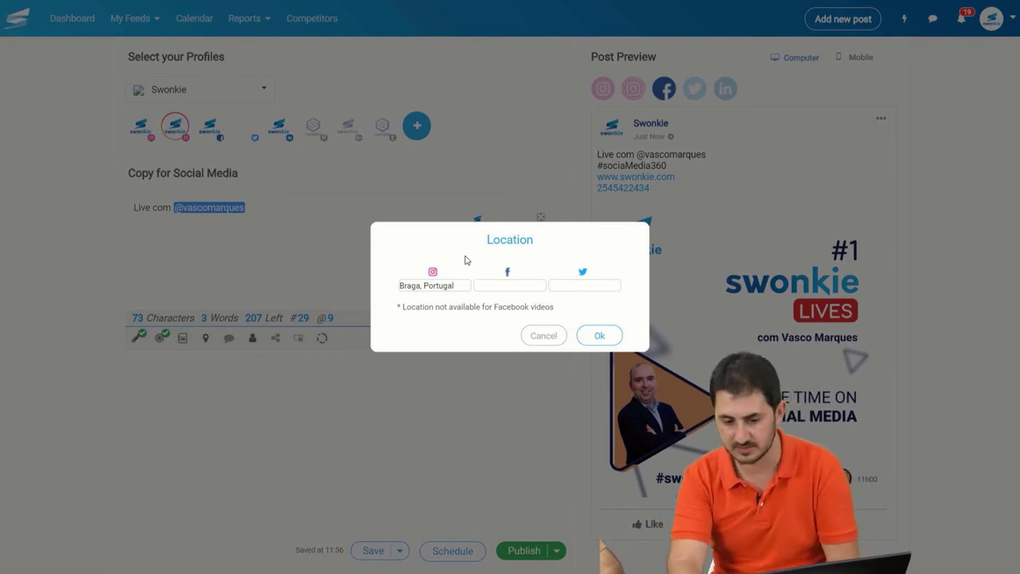
{"action": "left_click", "coordinate": [600, 335]}
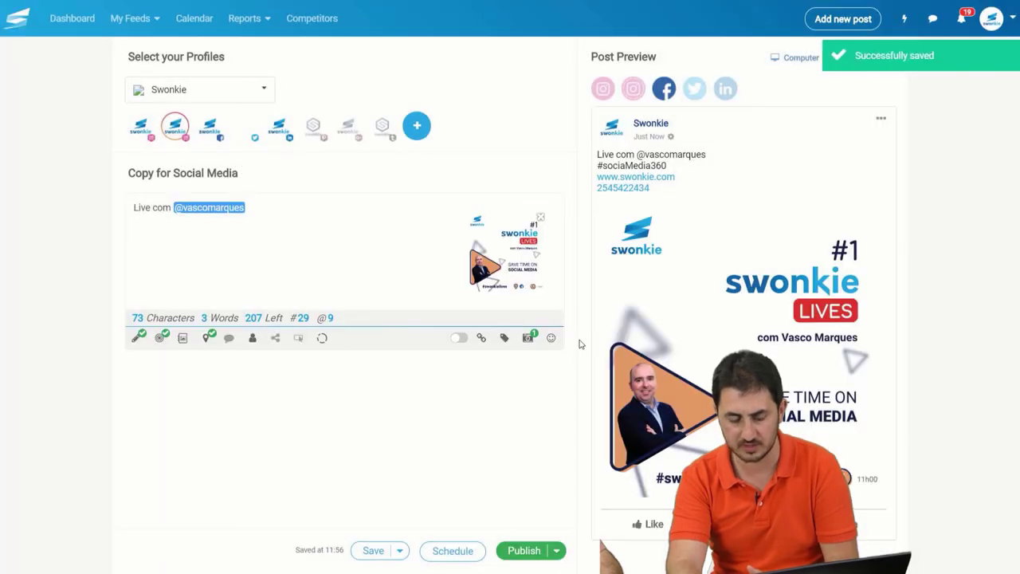